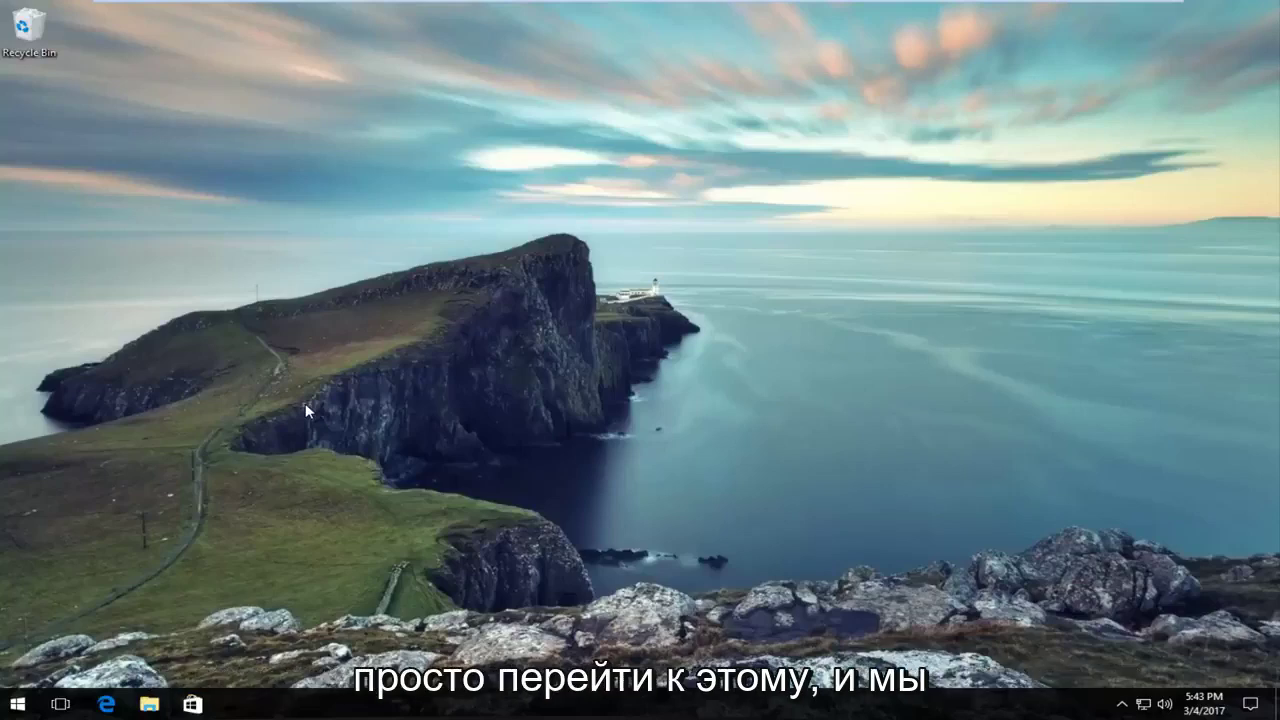
- Run regedit from the Run dialog opened via the Start button's context menu
{"action": "right_click", "coordinate": [19, 706]}
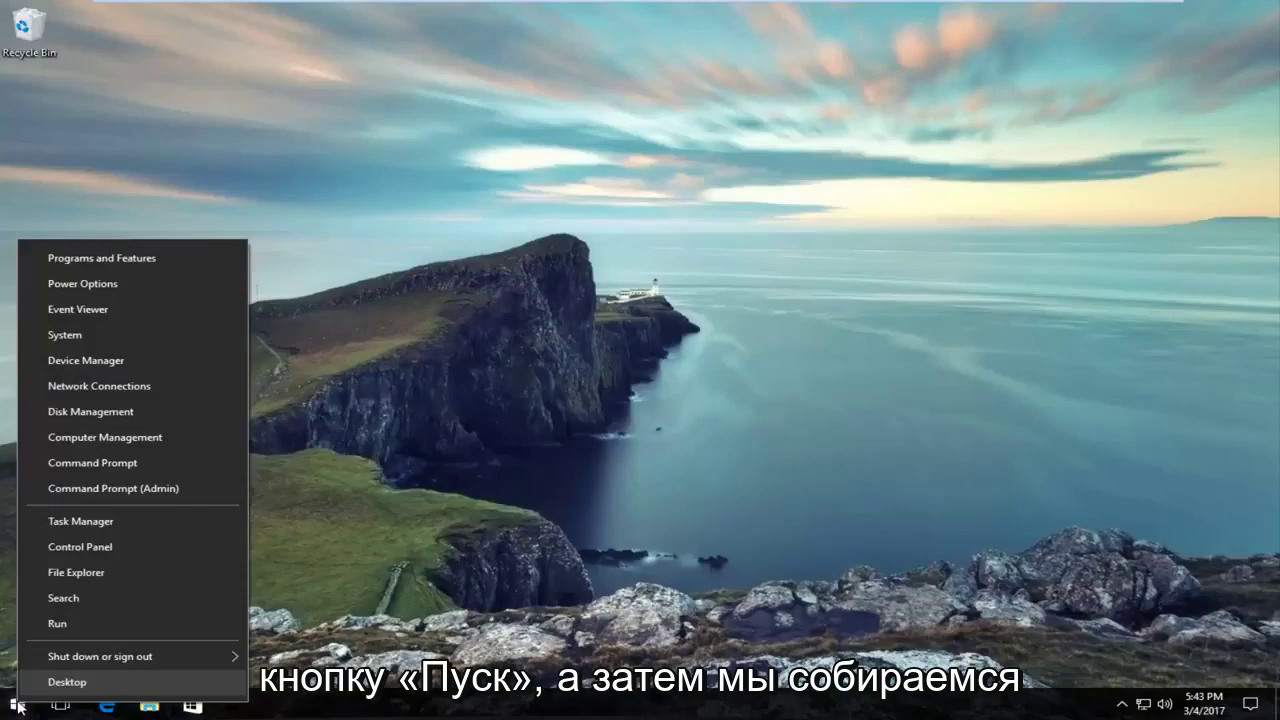
{"action": "left_click", "coordinate": [62, 626]}
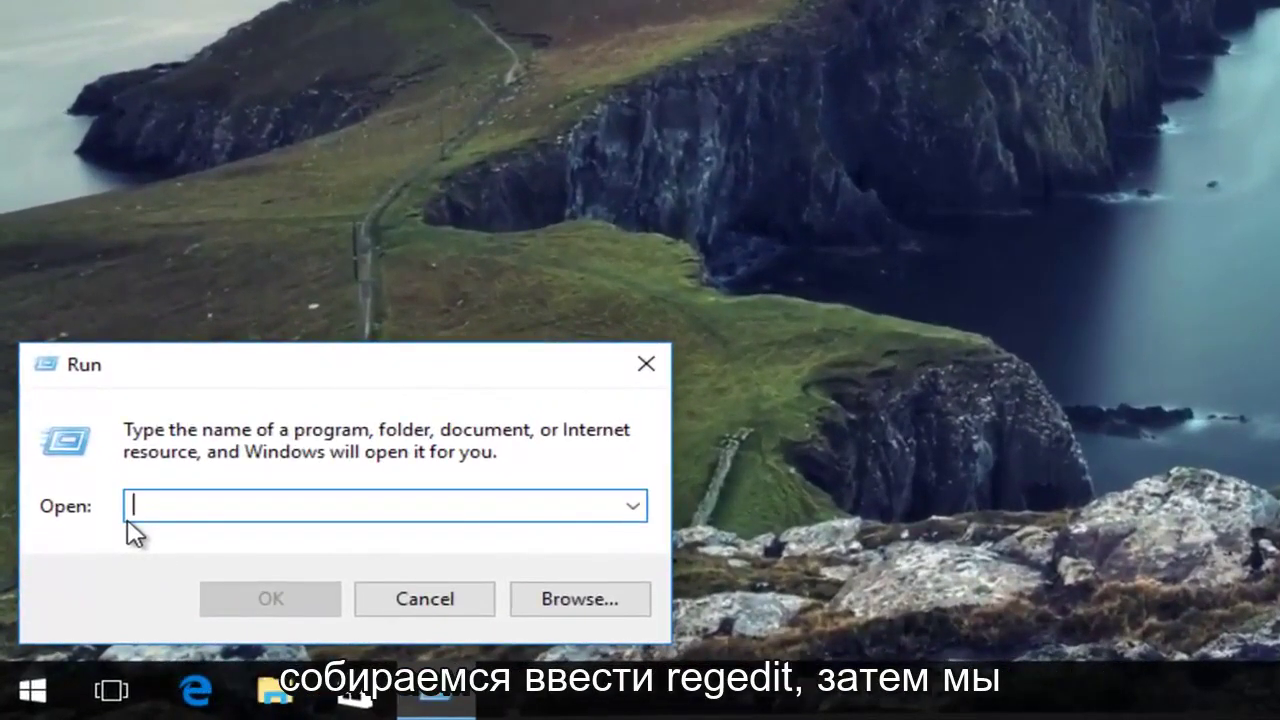
{"action": "type", "text": "regedio"}
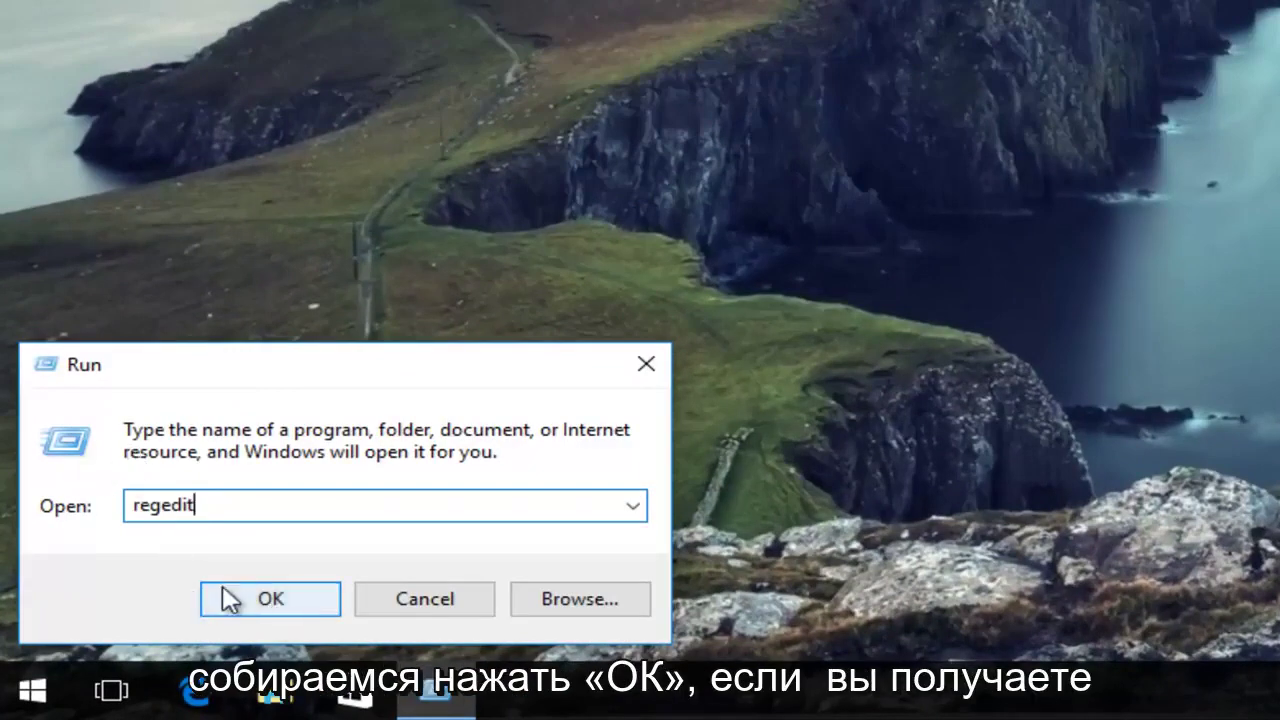
{"action": "left_click", "coordinate": [237, 610]}
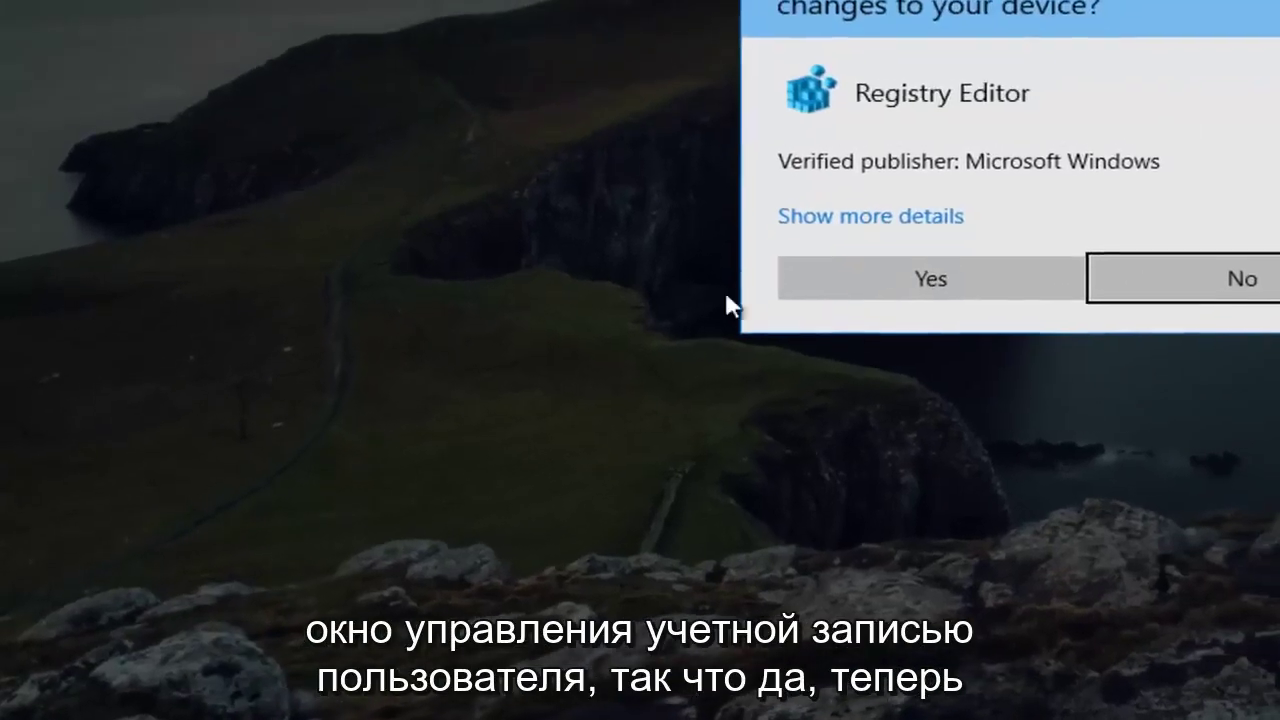
- Allow Registry Editor to make changes, then expand HKEY_CURRENT_USER down through Software to Microsoft
{"action": "left_click", "coordinate": [805, 305]}
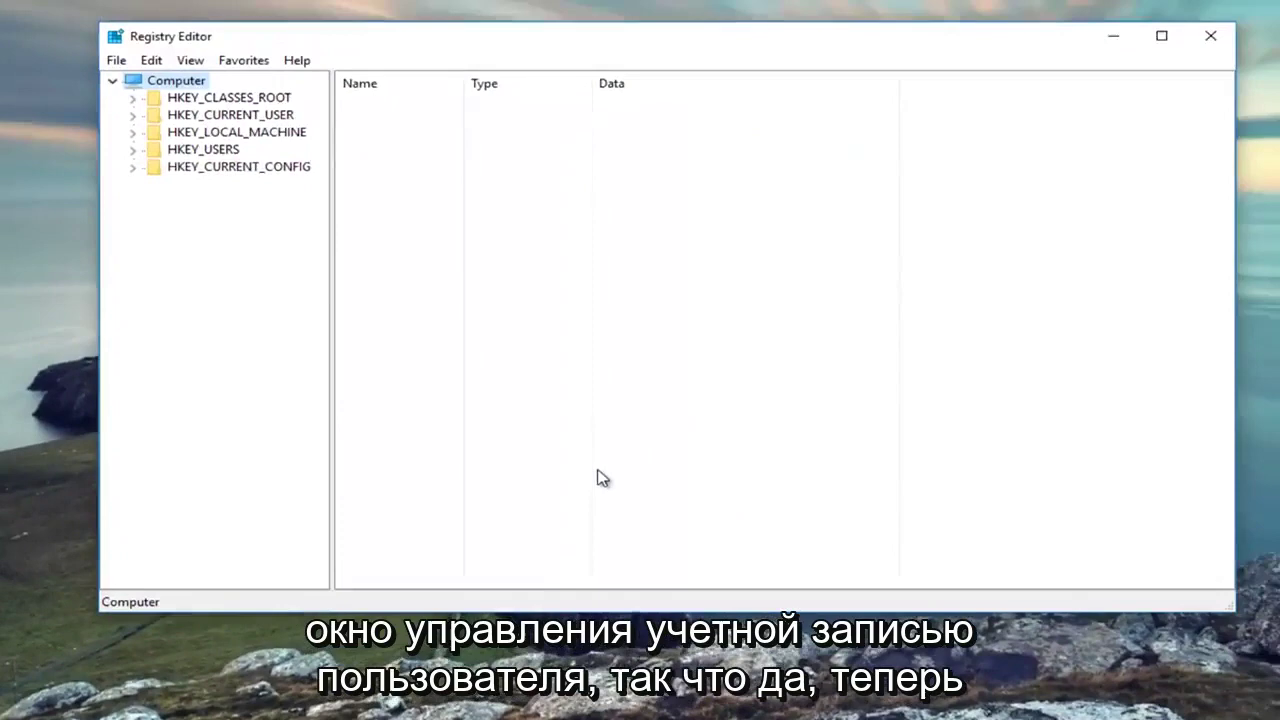
{"action": "left_click_drag", "start_coordinate": [310, 140], "coordinate": [343, 140]}
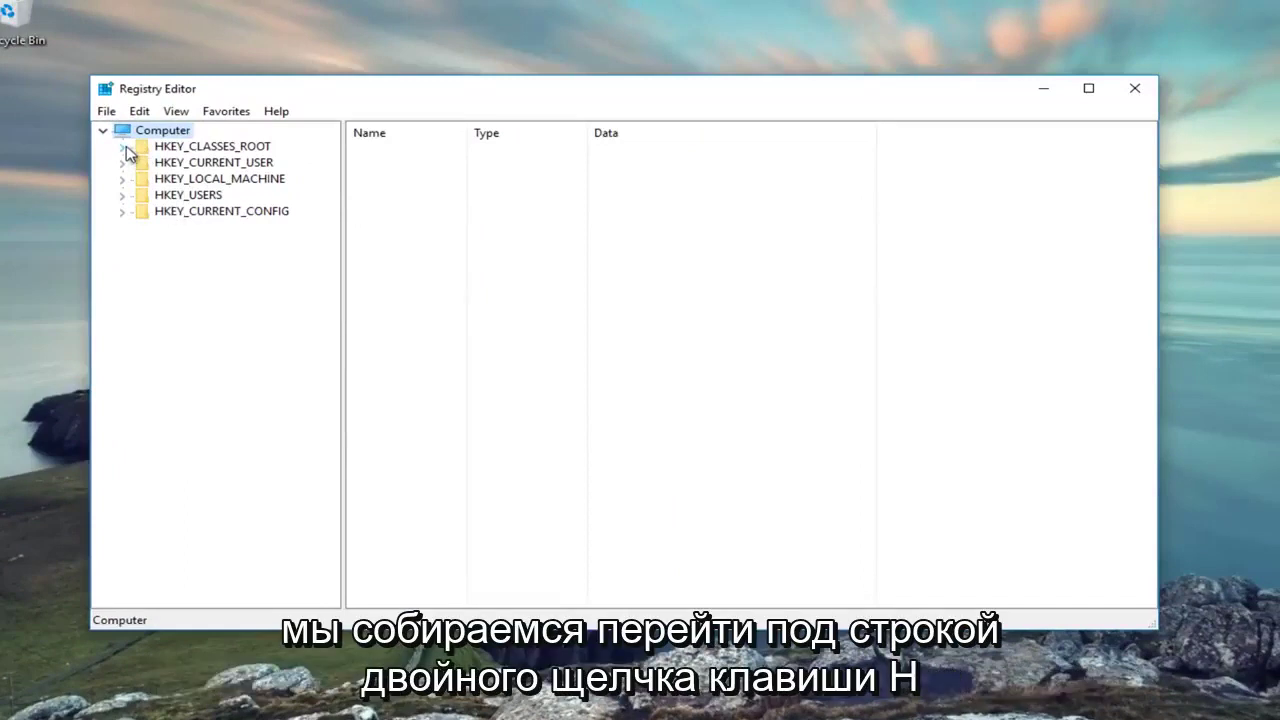
{"action": "double_click", "coordinate": [174, 164]}
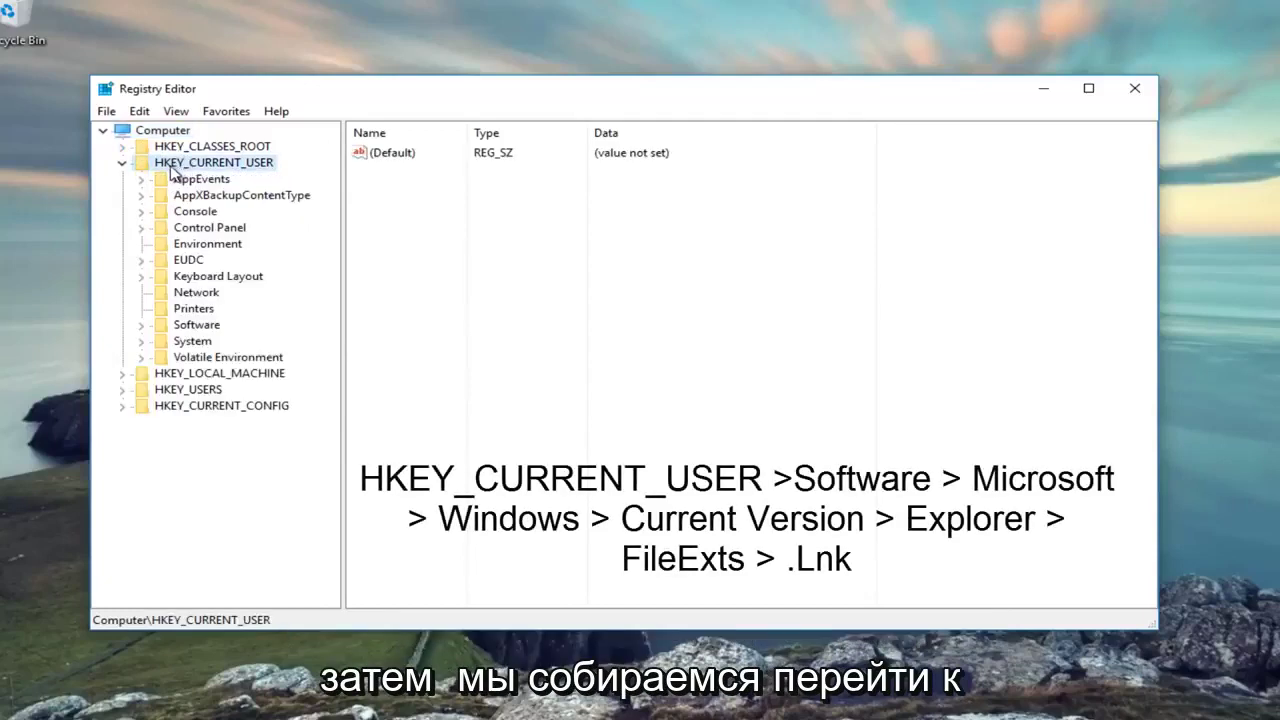
{"action": "left_click", "coordinate": [142, 325]}
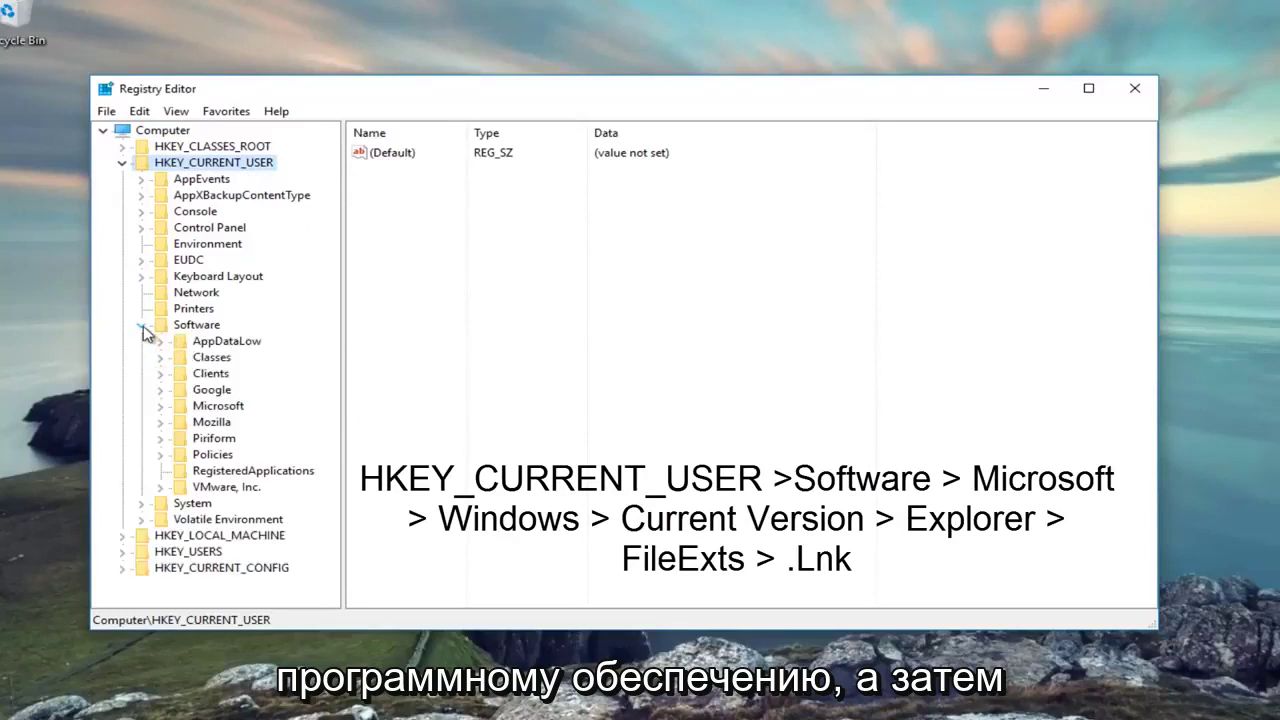
{"action": "left_click", "coordinate": [161, 407]}
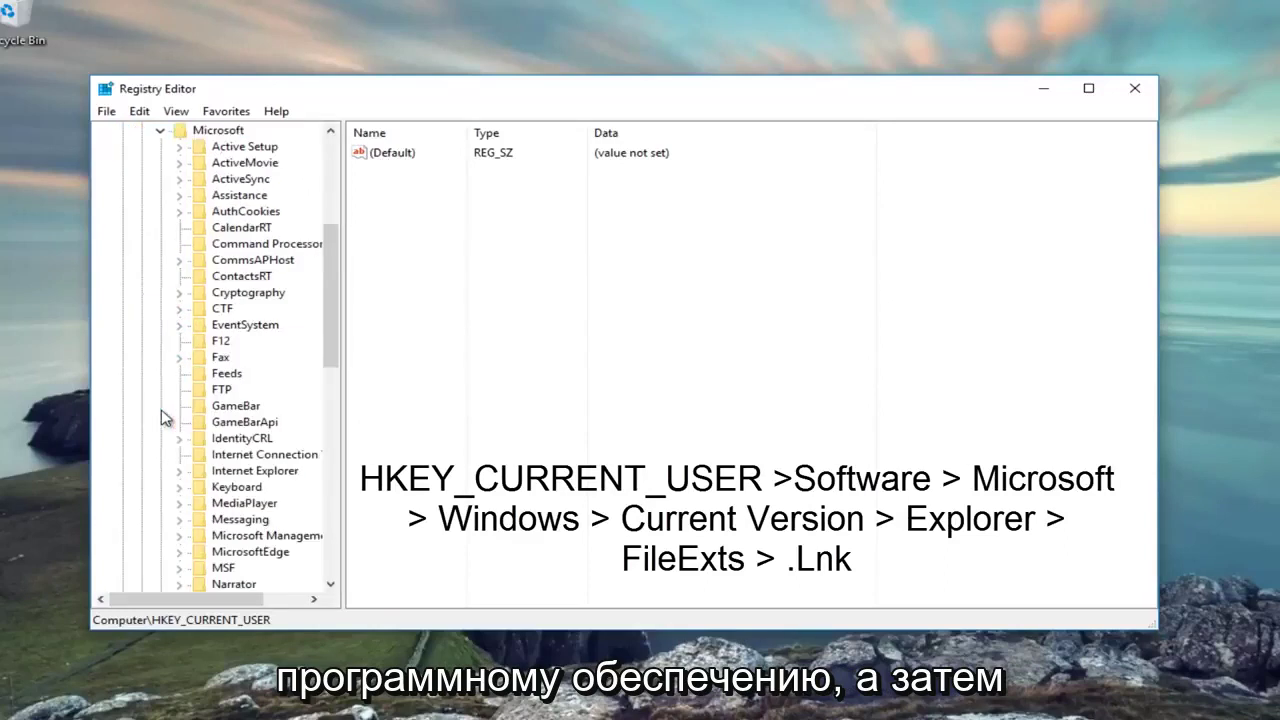
- Expand the Windows key under Microsoft and then its CurrentVersion subkey
{"action": "left_click_drag", "start_coordinate": [339, 133], "coordinate": [494, 142]}
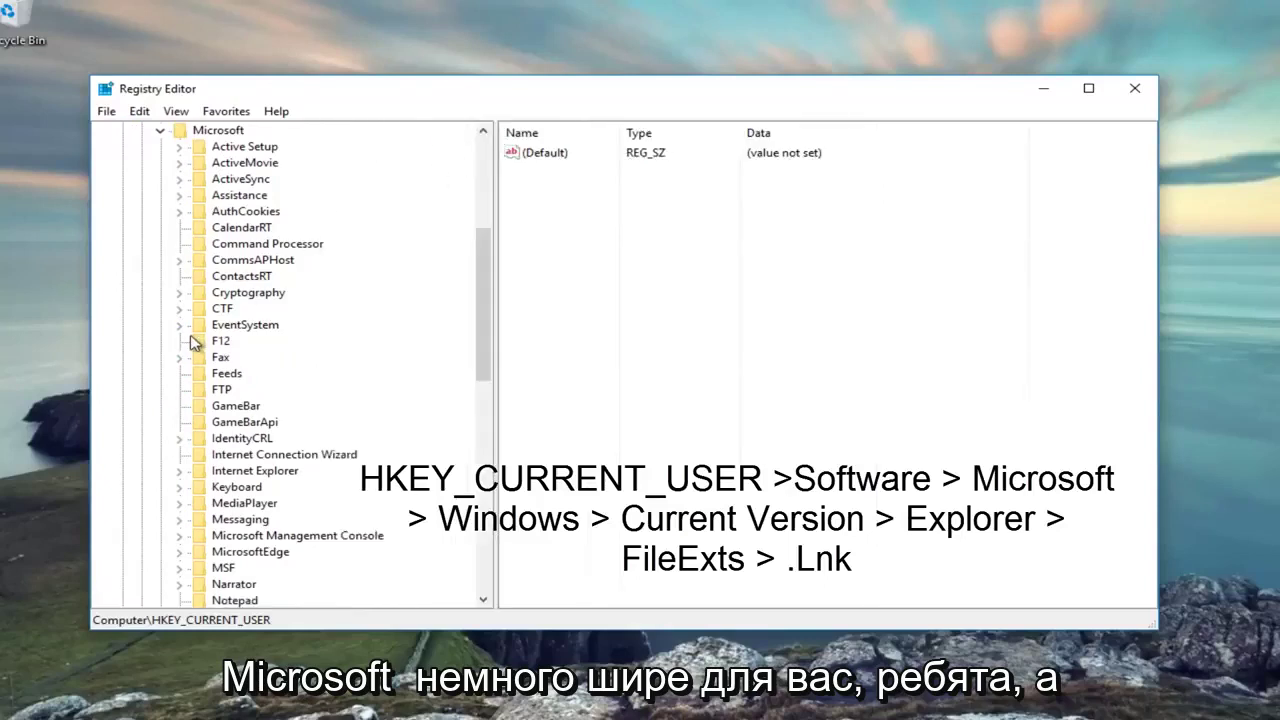
{"action": "scroll", "coordinate": [193, 343], "scroll_direction": "down", "scroll_amount": 2}
{"action": "scroll", "coordinate": [190, 246], "scroll_direction": "down", "scroll_amount": 2}
{"action": "scroll", "coordinate": [192, 249], "scroll_direction": "down", "scroll_amount": 1}
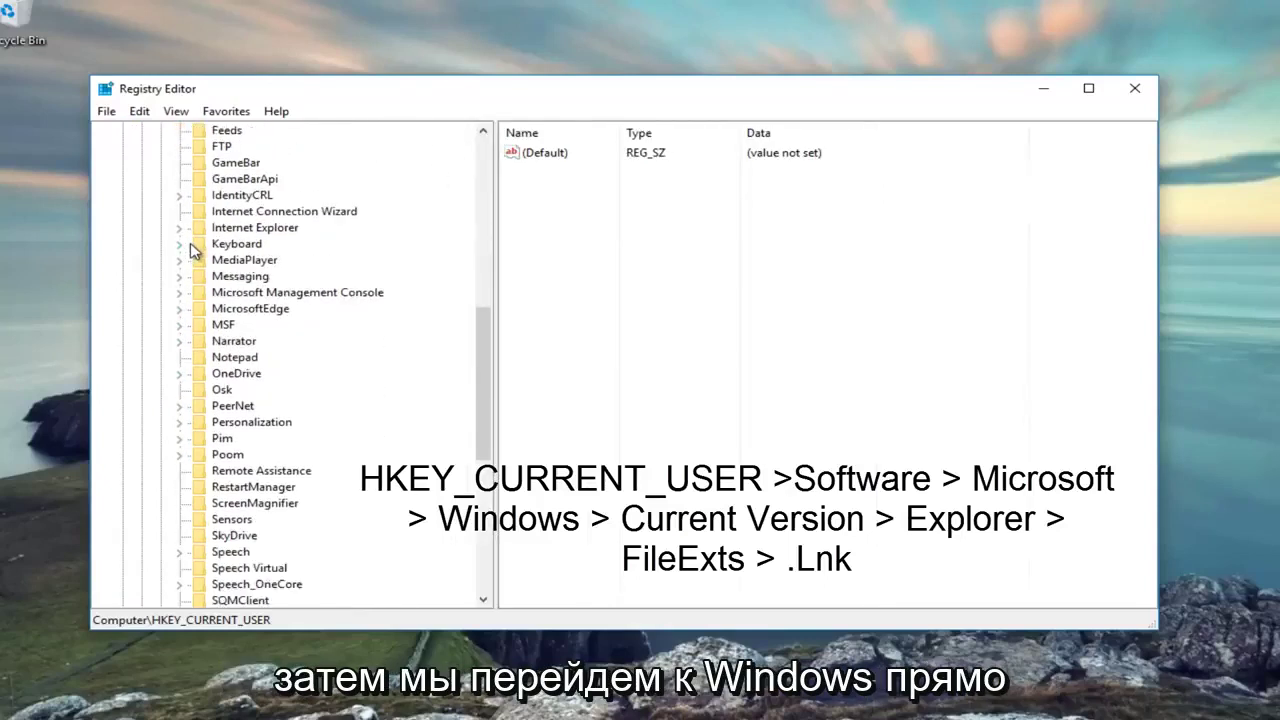
{"action": "scroll", "coordinate": [196, 255], "scroll_direction": "down", "scroll_amount": 3}
{"action": "scroll", "coordinate": [199, 275], "scroll_direction": "down", "scroll_amount": 2}
{"action": "scroll", "coordinate": [199, 285], "scroll_direction": "down", "scroll_amount": 1}
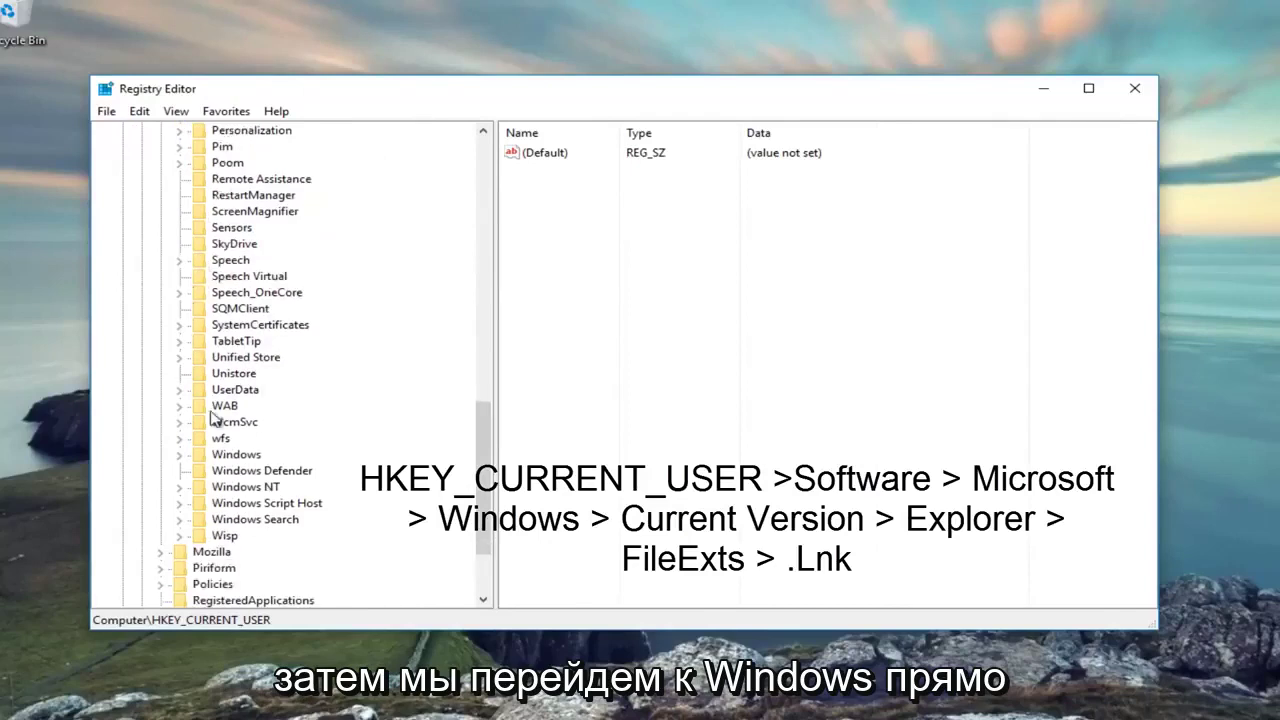
{"action": "left_click", "coordinate": [181, 456]}
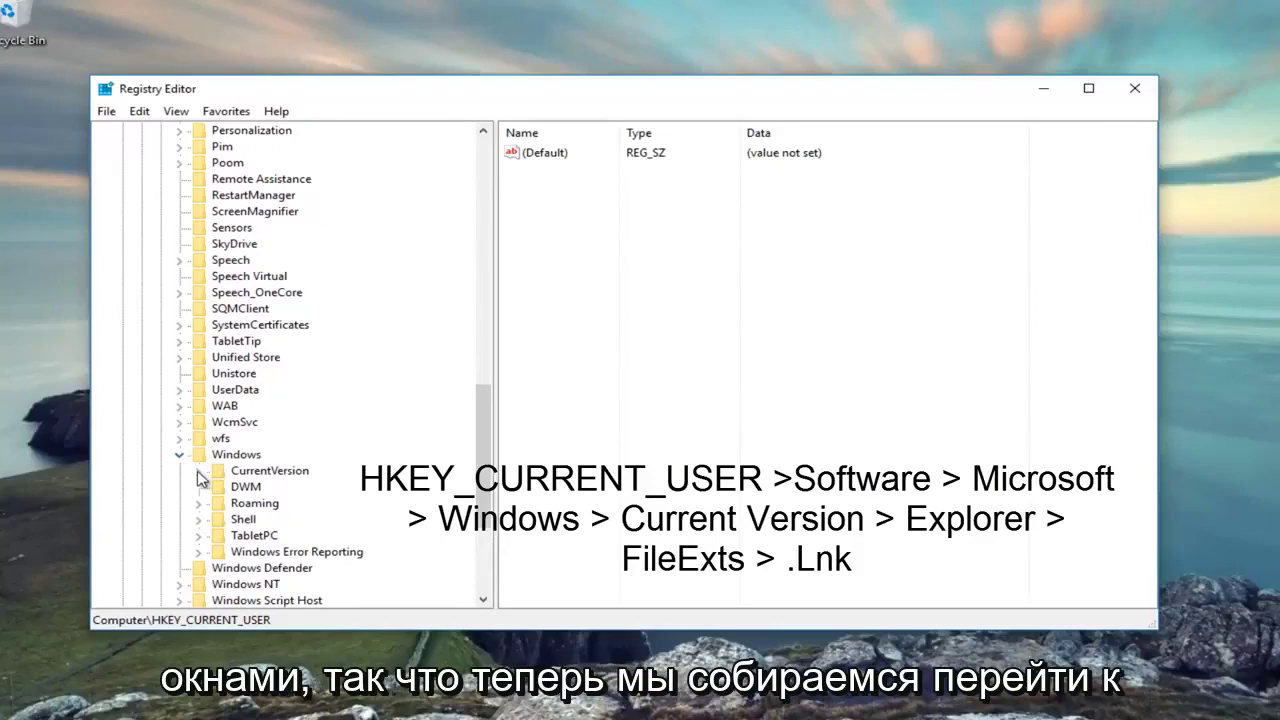
{"action": "left_click", "coordinate": [198, 471]}
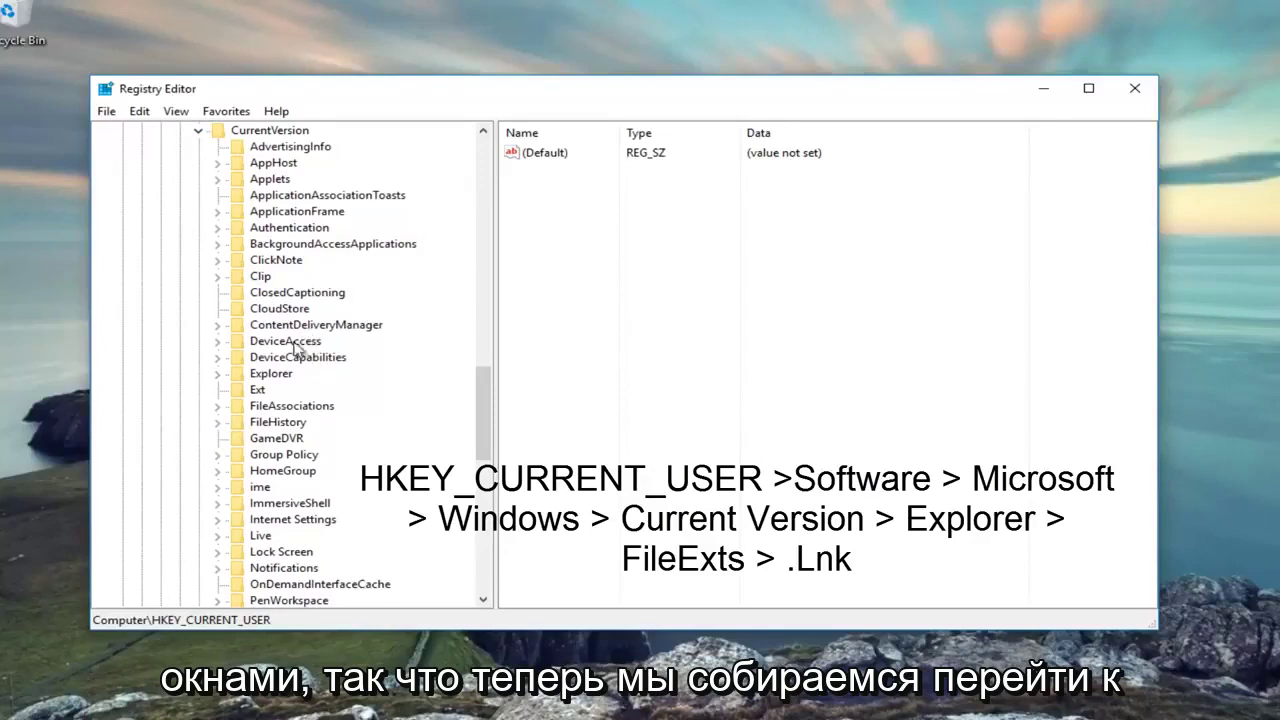
- Expand CurrentVersion's Explorer and FileExts keys, then select the .lnk extension key
{"action": "left_click", "coordinate": [268, 378]}
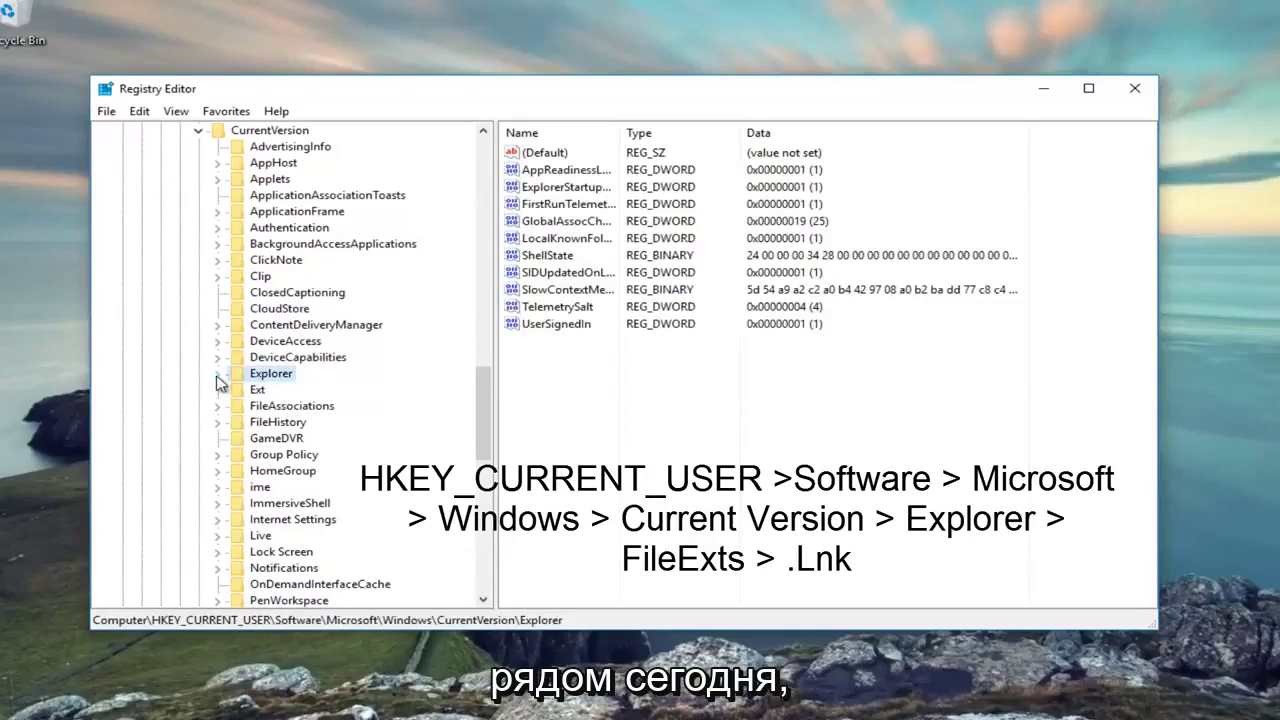
{"action": "left_click", "coordinate": [217, 375]}
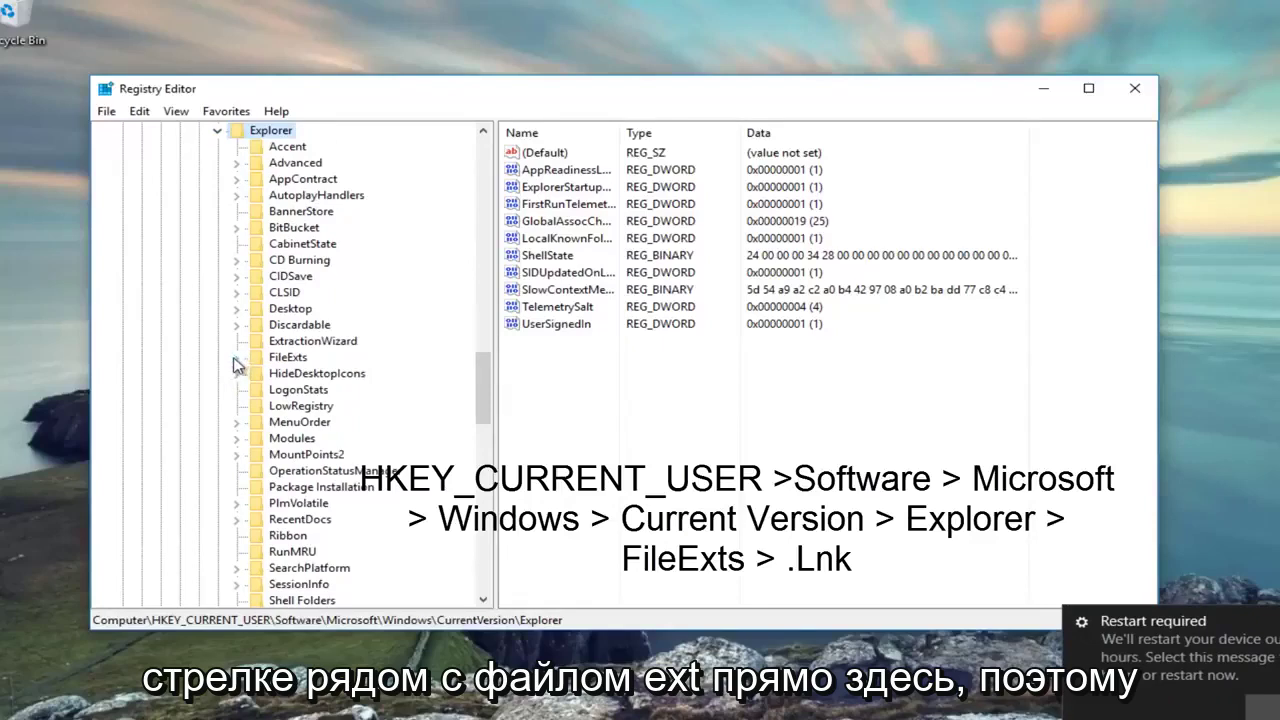
{"action": "left_click", "coordinate": [236, 357]}
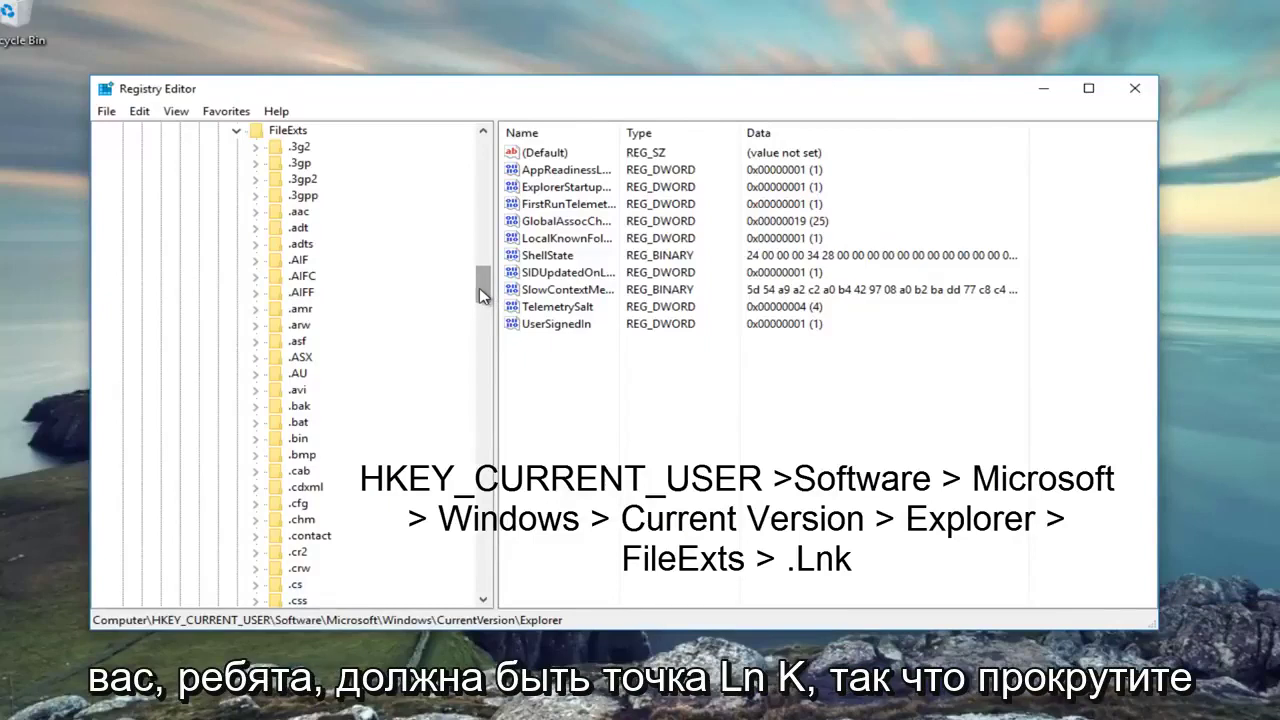
{"action": "left_click_drag", "start_coordinate": [480, 295], "coordinate": [486, 416]}
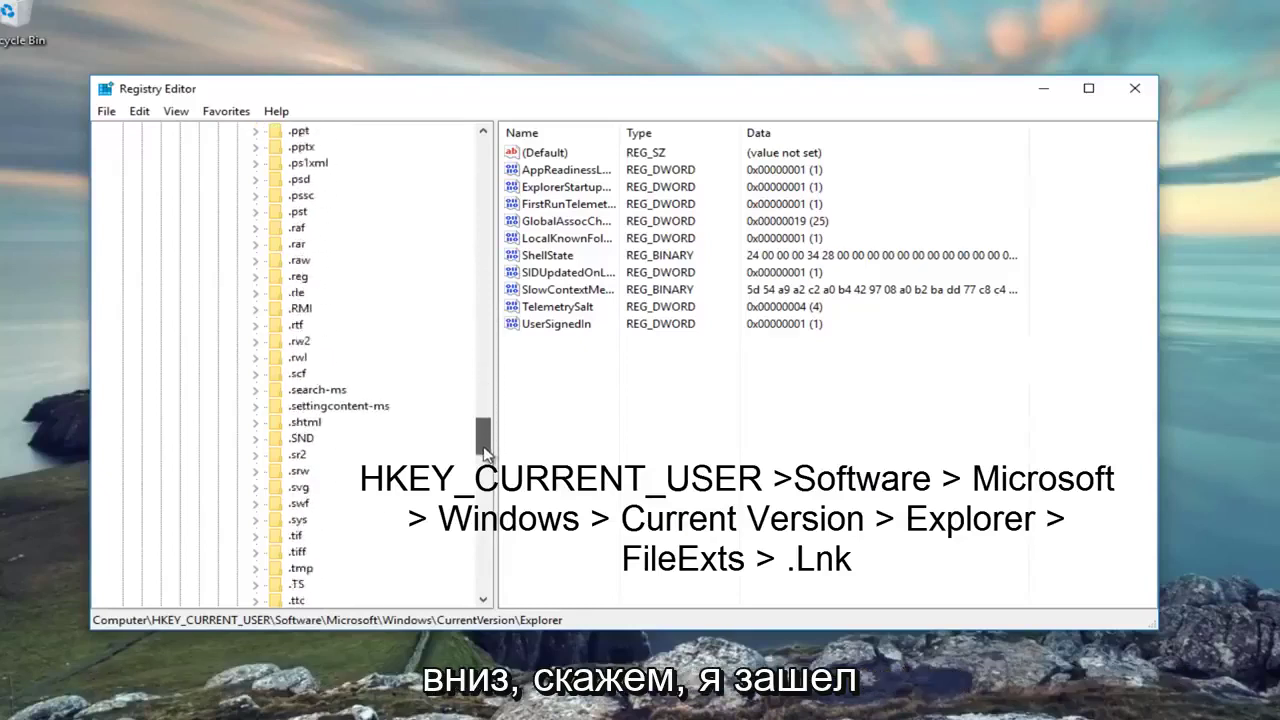
{"action": "mouse_move", "coordinate": [484, 416]}
{"action": "left_mouse_down"}
{"action": "mouse_move", "coordinate": [500, 338]}
{"action": "mouse_move", "coordinate": [480, 342]}
{"action": "left_mouse_up"}
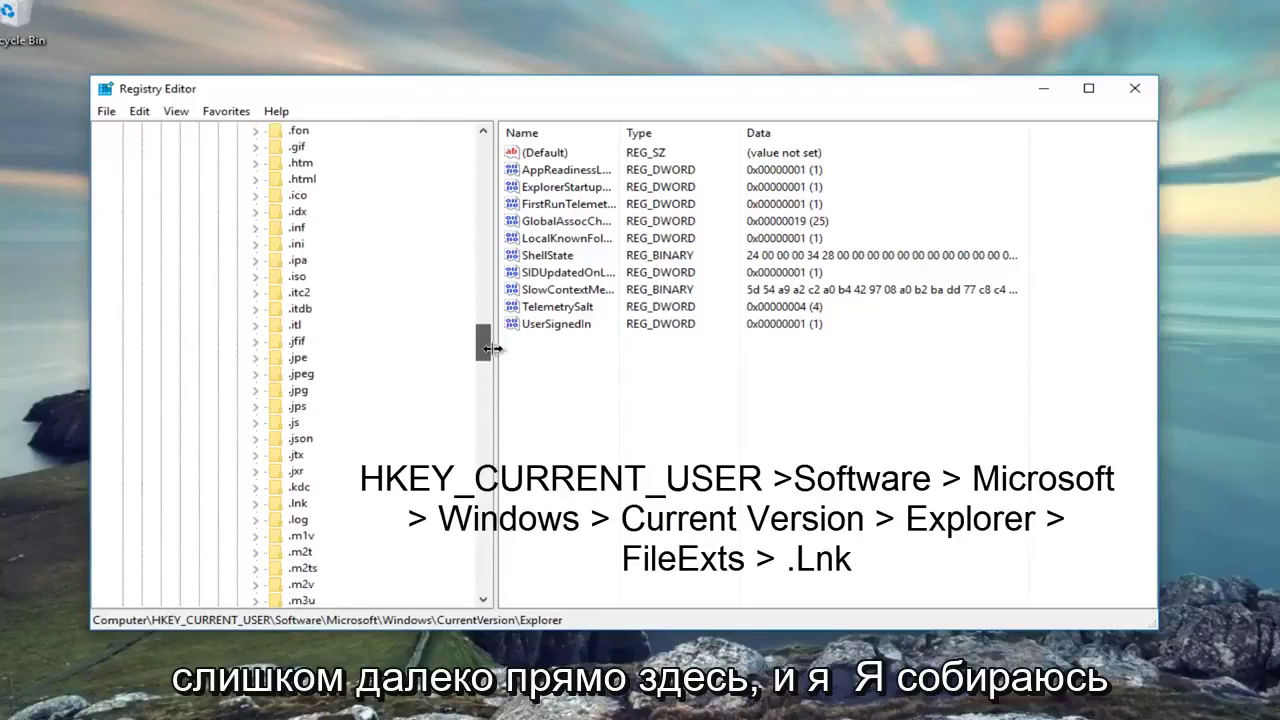
{"action": "left_click", "coordinate": [298, 503]}
{"action": "scroll", "coordinate": [295, 505], "scroll_direction": "down", "scroll_amount": 1}
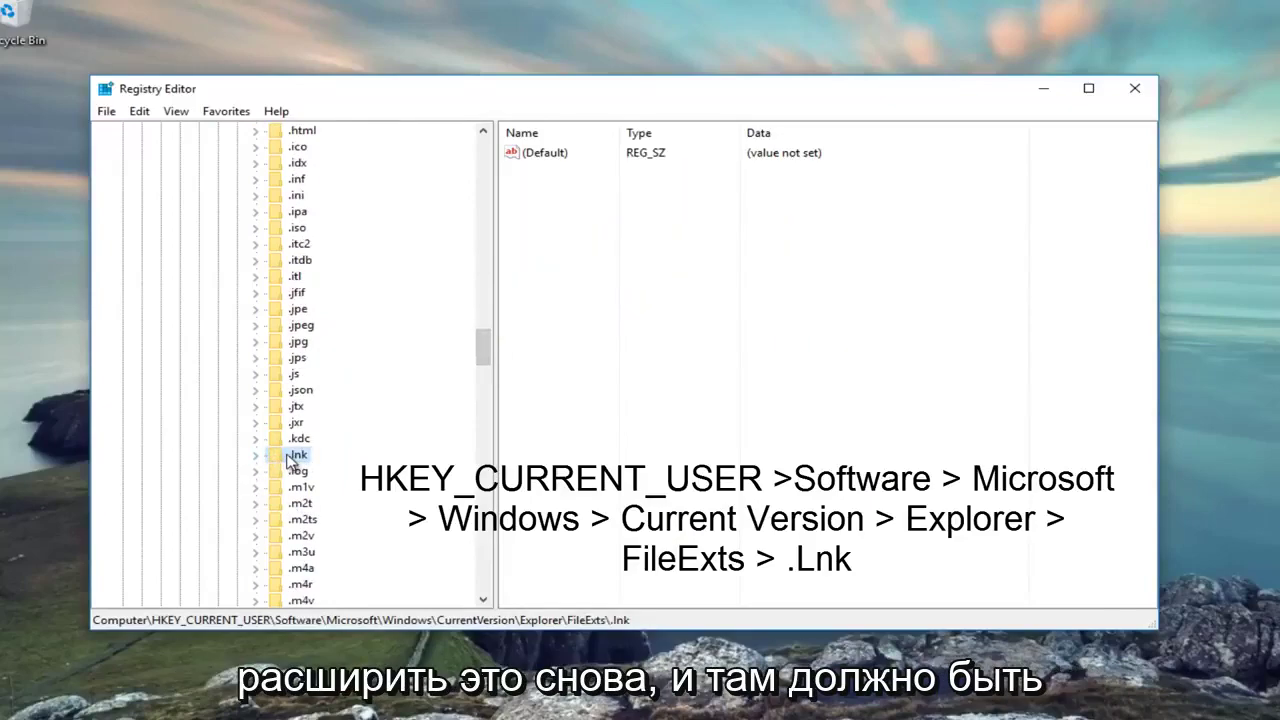
- Expand .lnk and delete its userchoice subkey, confirming the deletion
{"action": "double_click", "coordinate": [288, 458]}
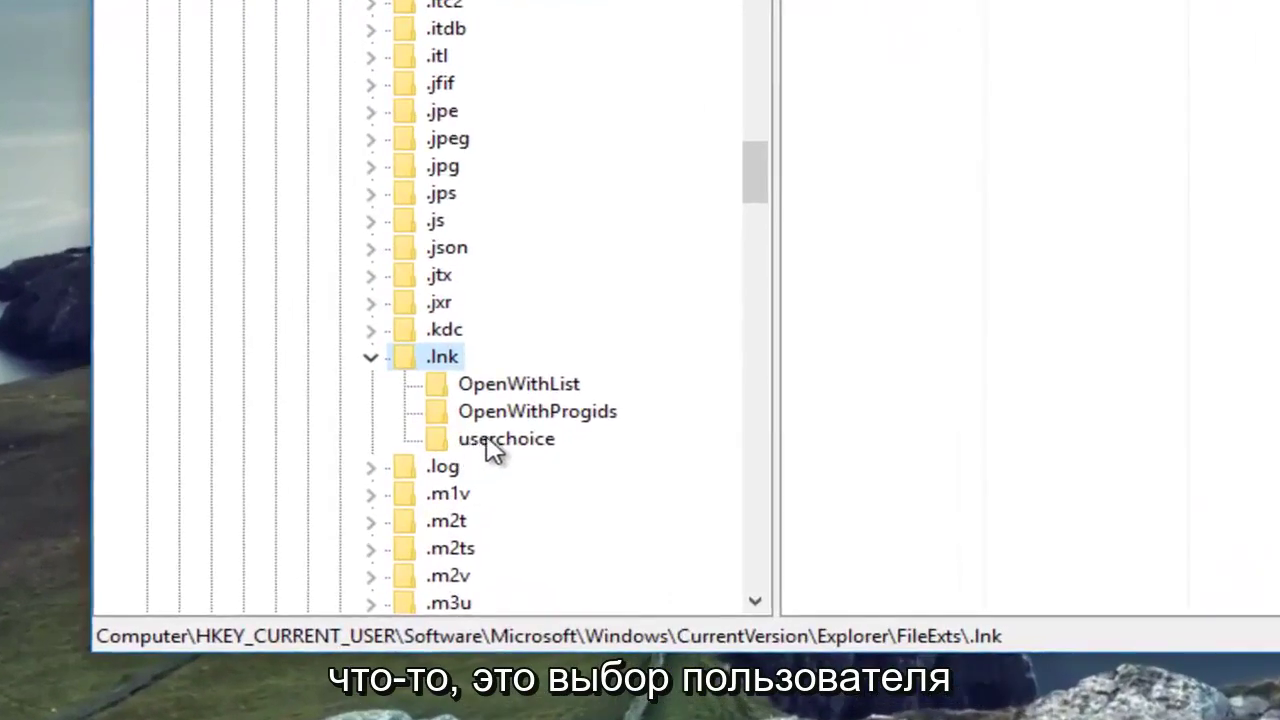
{"action": "left_click", "coordinate": [500, 445]}
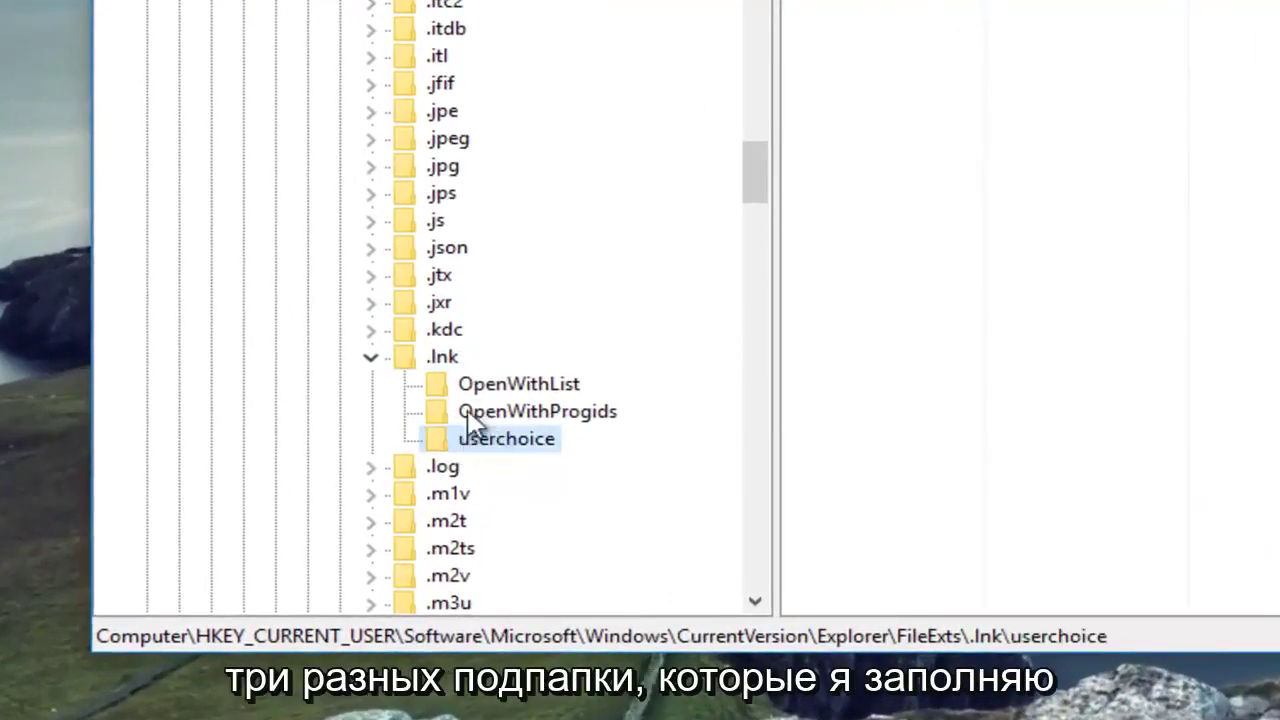
{"action": "right_click", "coordinate": [486, 447]}
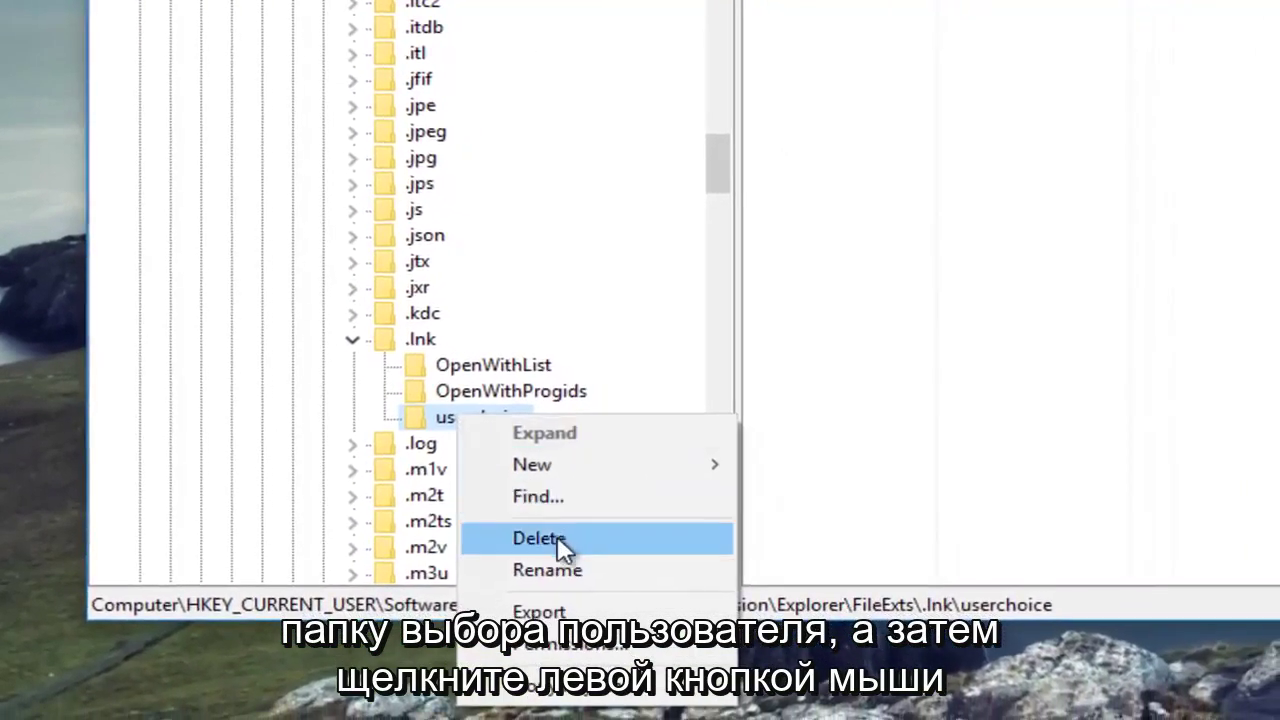
{"action": "left_click", "coordinate": [554, 538]}
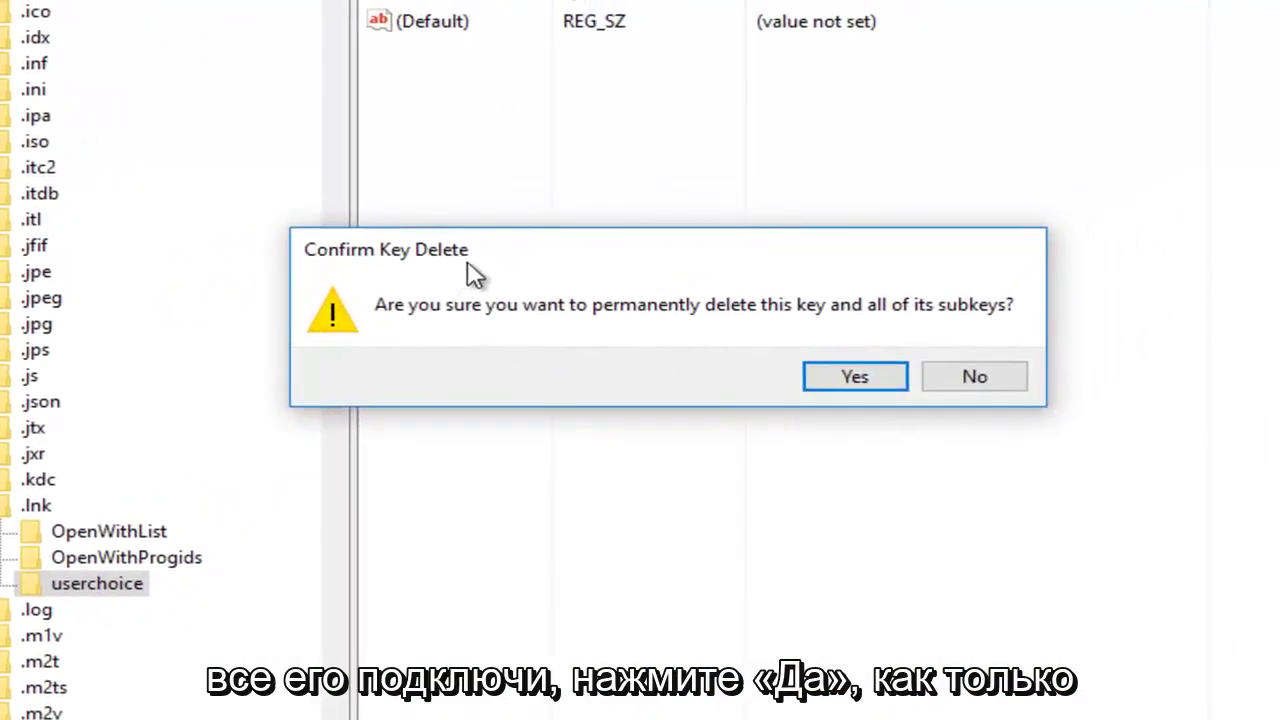
{"action": "left_click", "coordinate": [858, 385]}
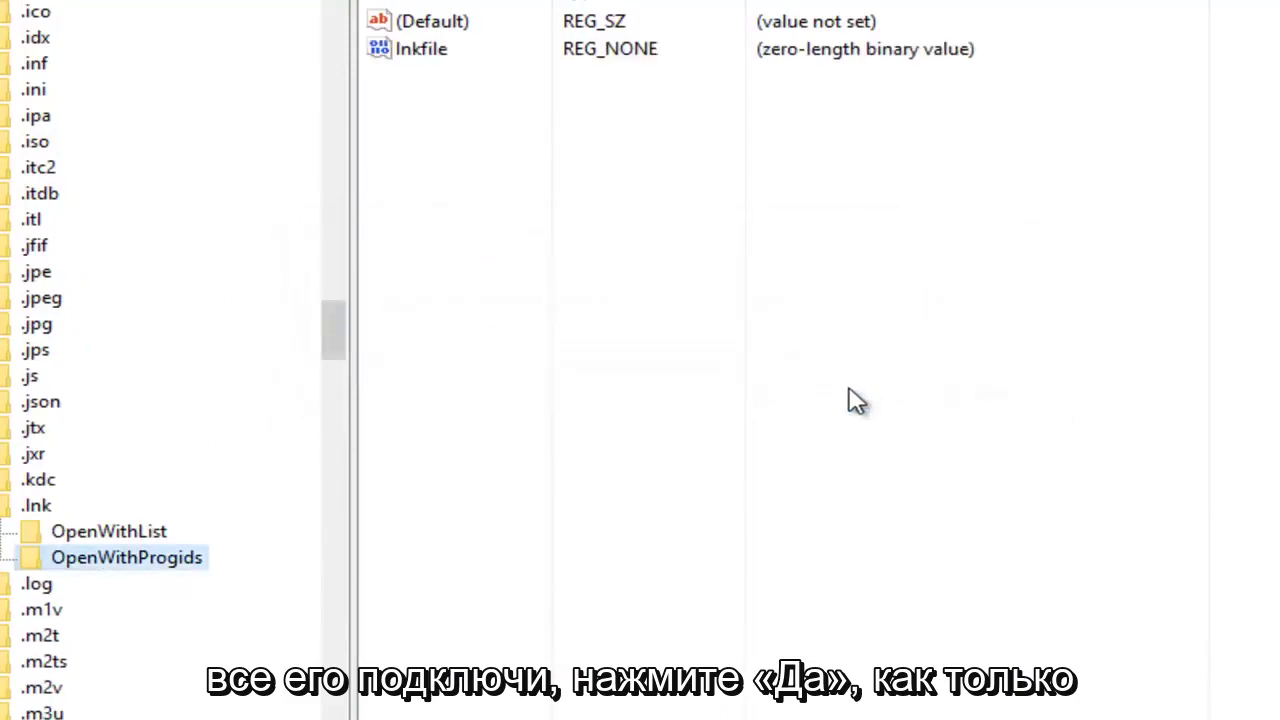